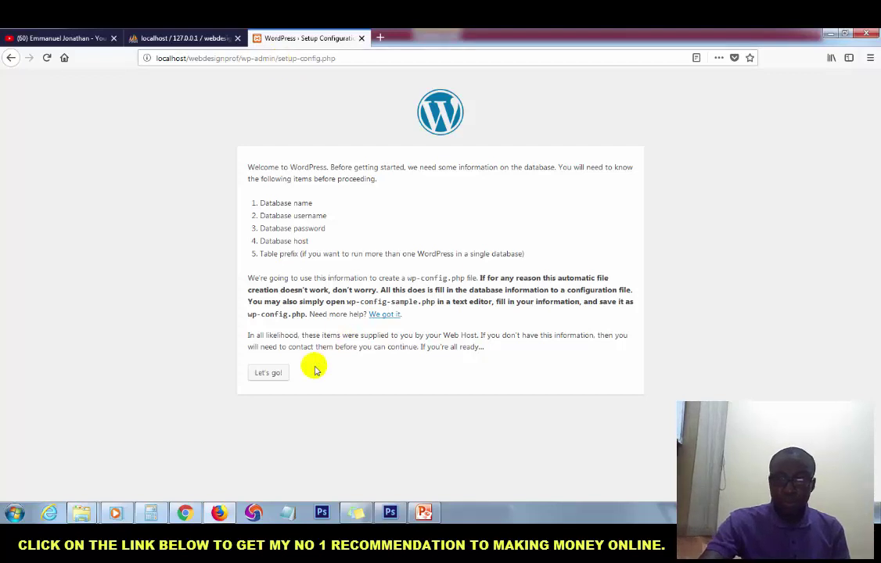
Start the database setup and enter webdesignprof as the database name, root as the username and leave the database password empty
click(272, 375)
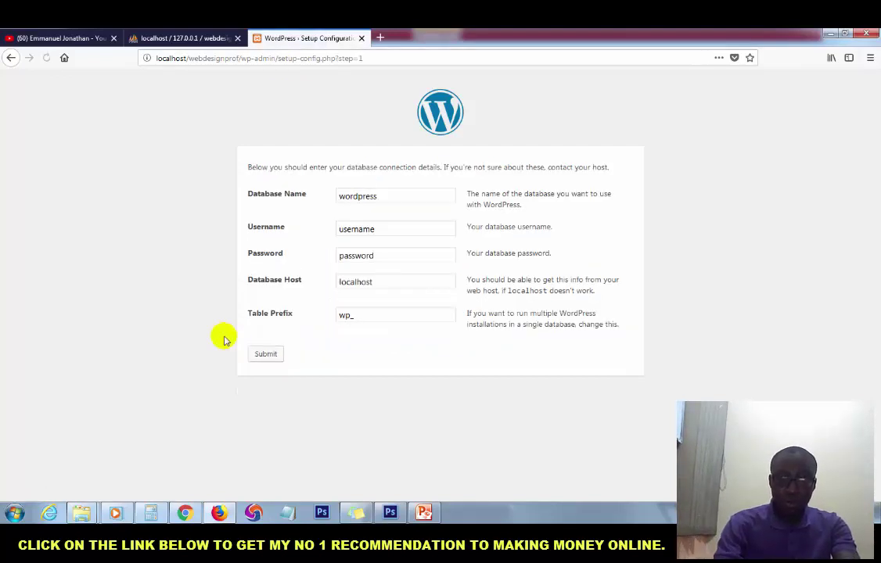
double_click(386, 196)
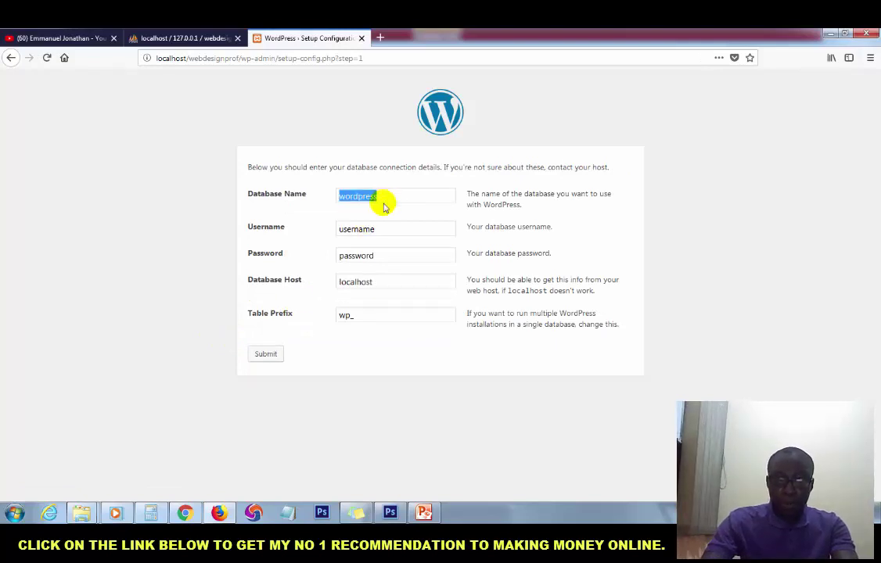
key(BackSpace)
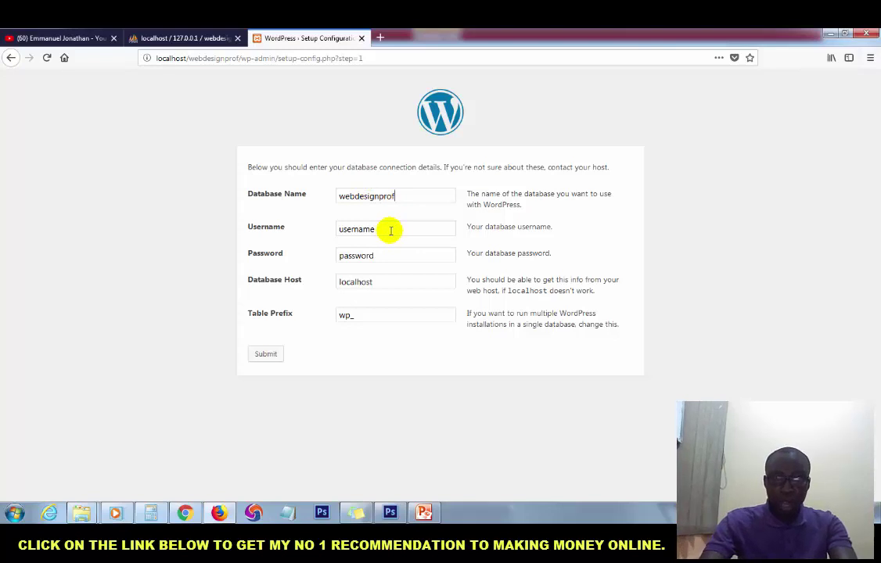
drag(390, 228, 332, 226)
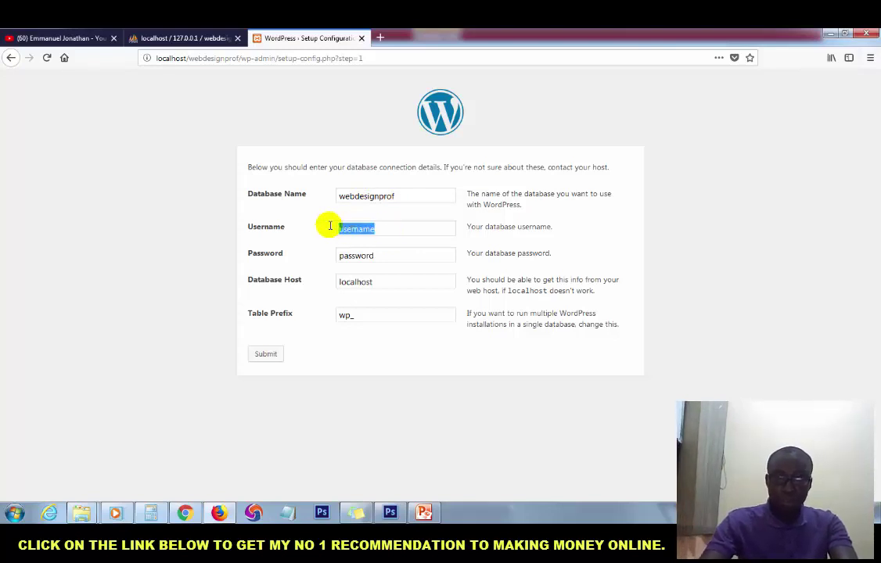
key(BackSpace)
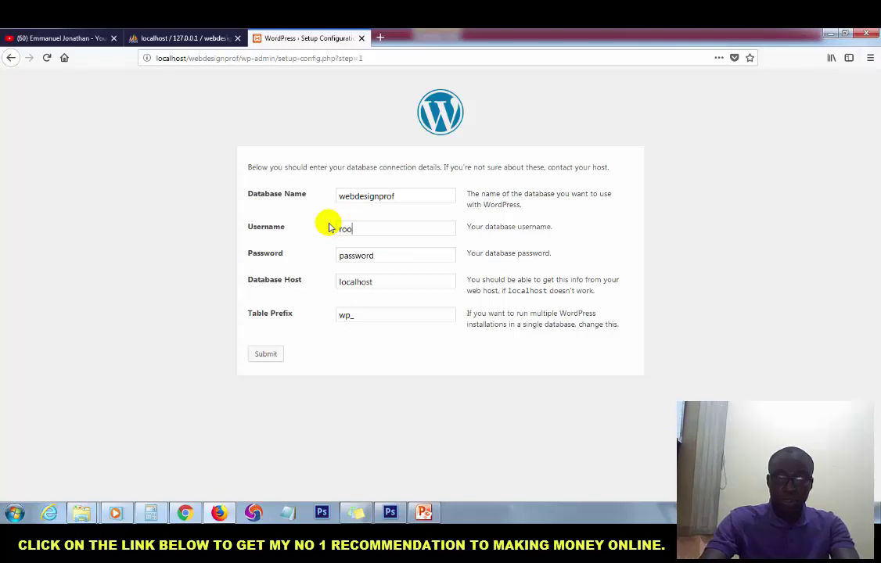
click(385, 256)
double_click(385, 256)
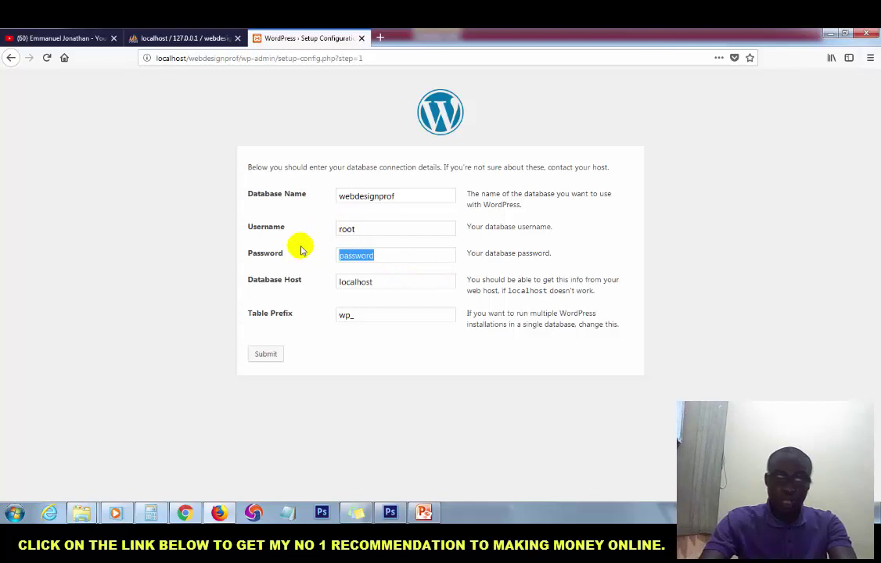
key(BackSpace)
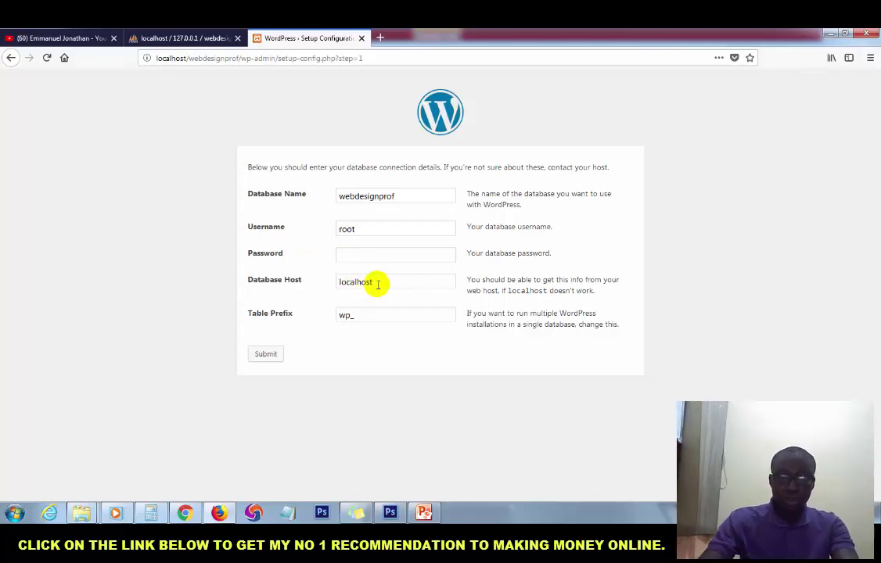
Set the table prefix to wp_wdp, submit the database connection details and run the installation
click(396, 345)
click(369, 312)
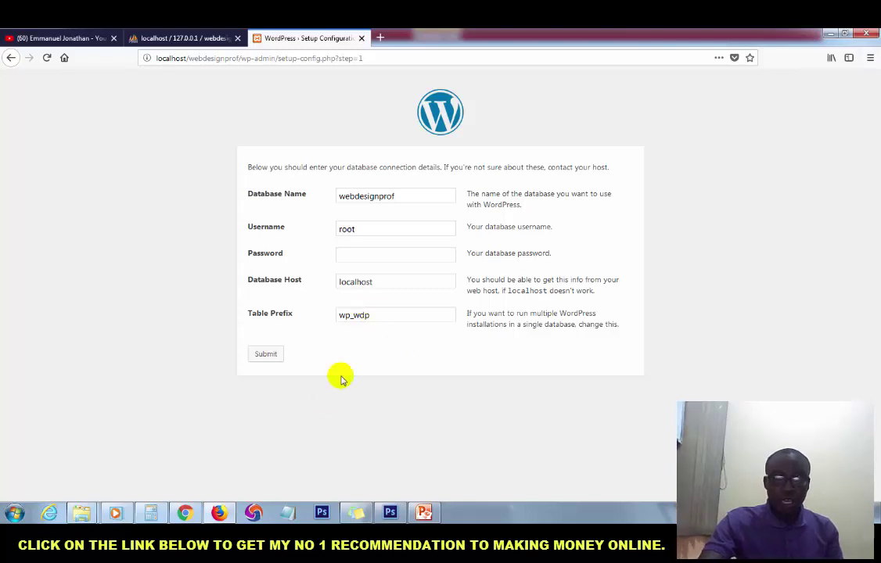
click(371, 338)
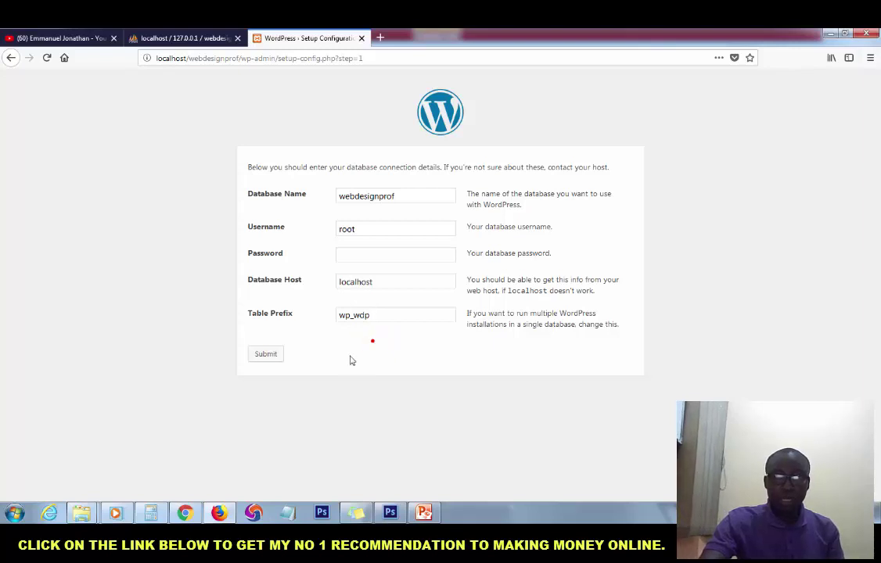
click(266, 356)
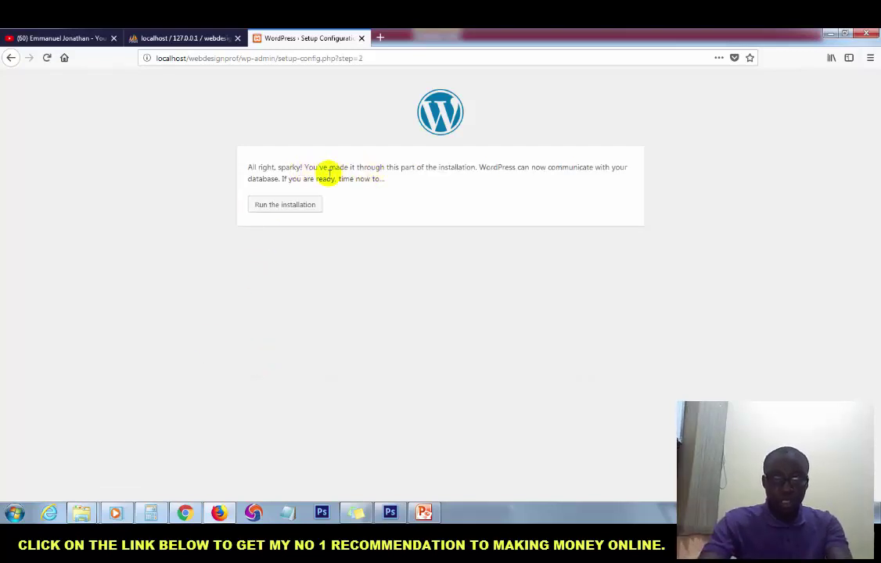
click(271, 208)
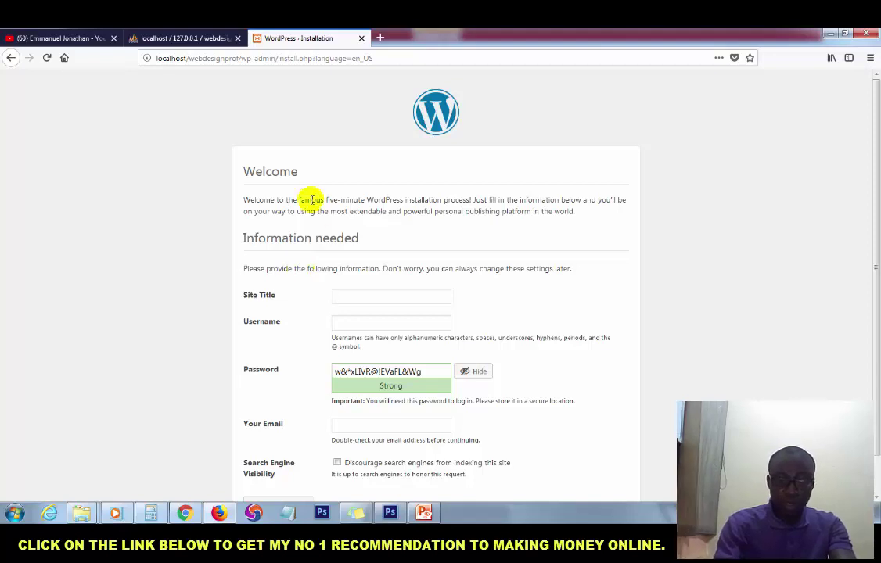
Enter "Web Desig Professional" as the site title and webdesignprof as the site username
click(344, 297)
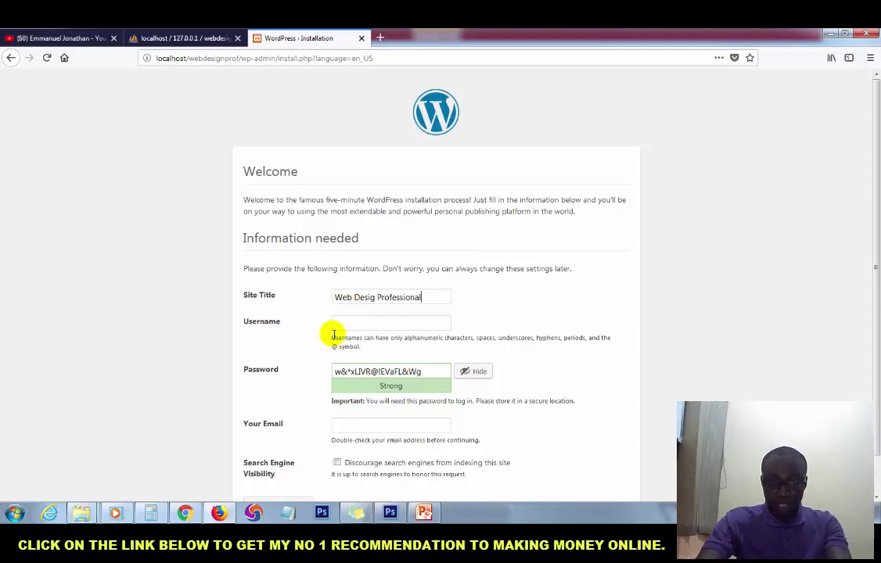
click(344, 321)
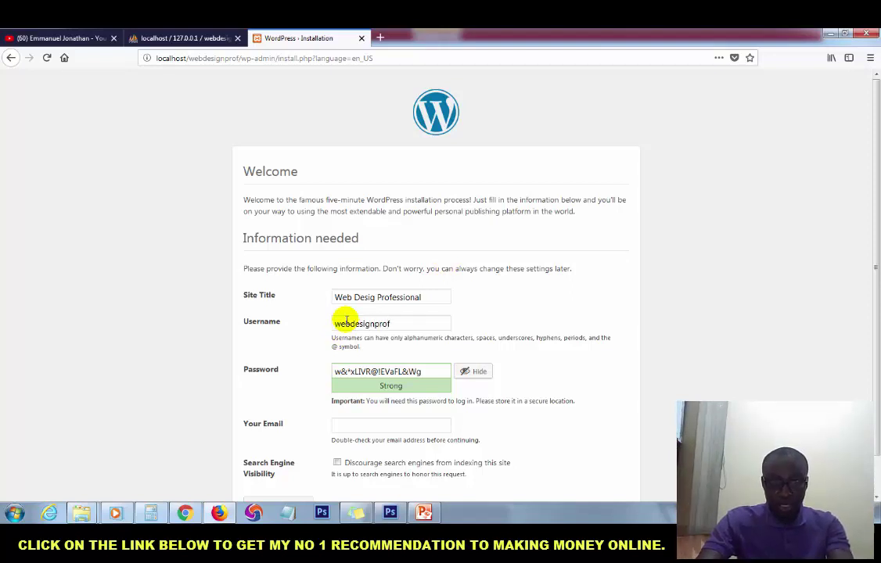
Open a blank Notepad document and record the username webdesignprof in it
scroll(363, 352, down, 1)
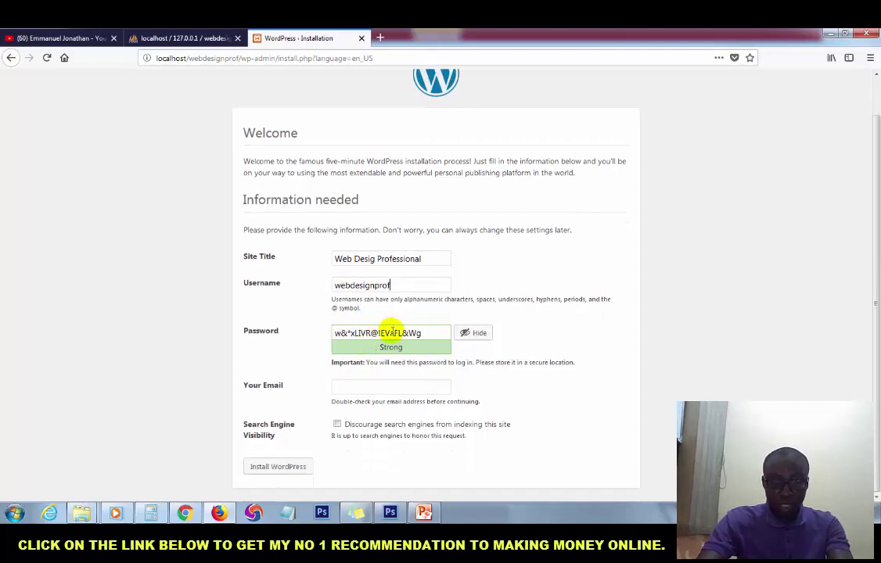
click(381, 334)
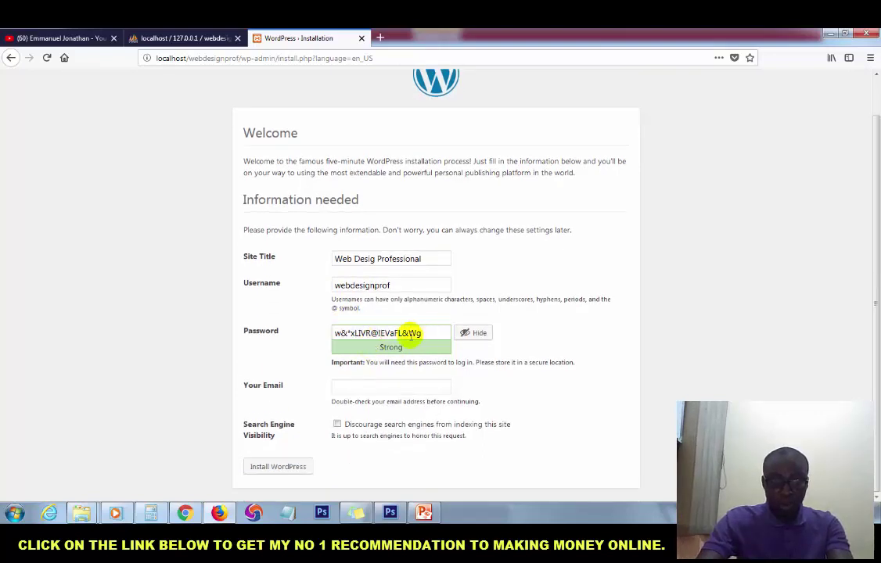
click(424, 333)
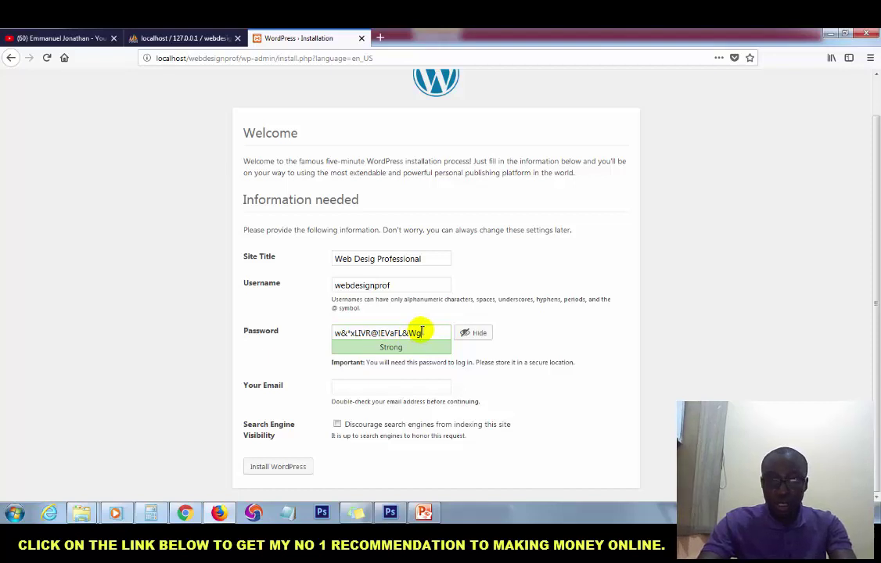
drag(422, 332, 332, 335)
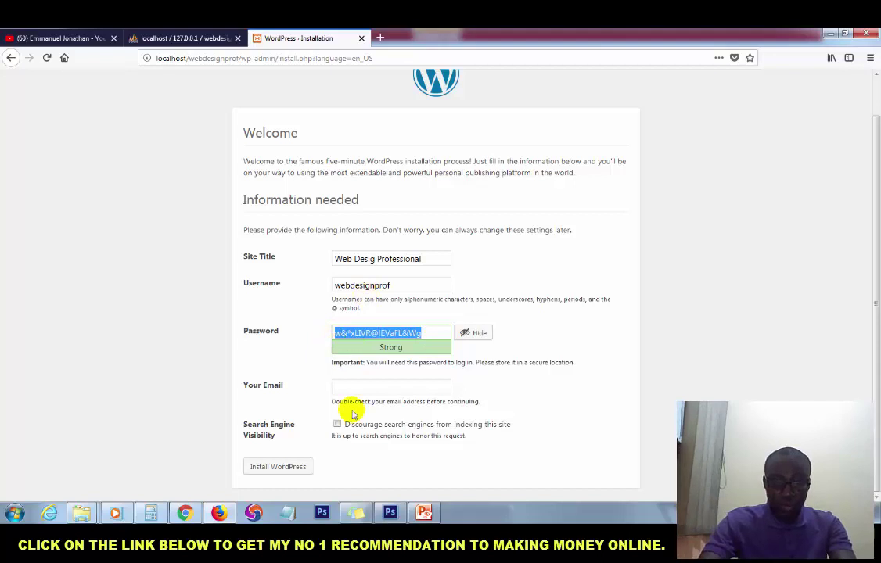
right_click(289, 515)
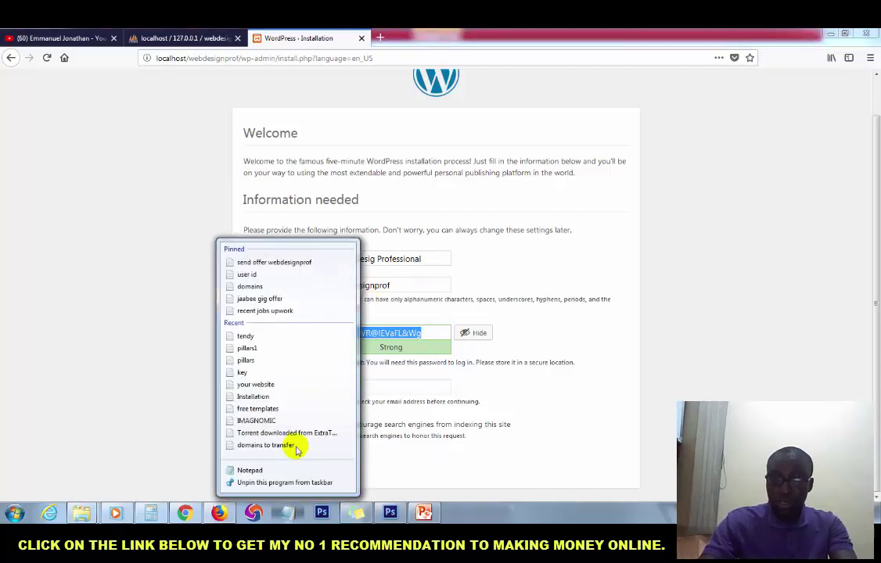
click(252, 470)
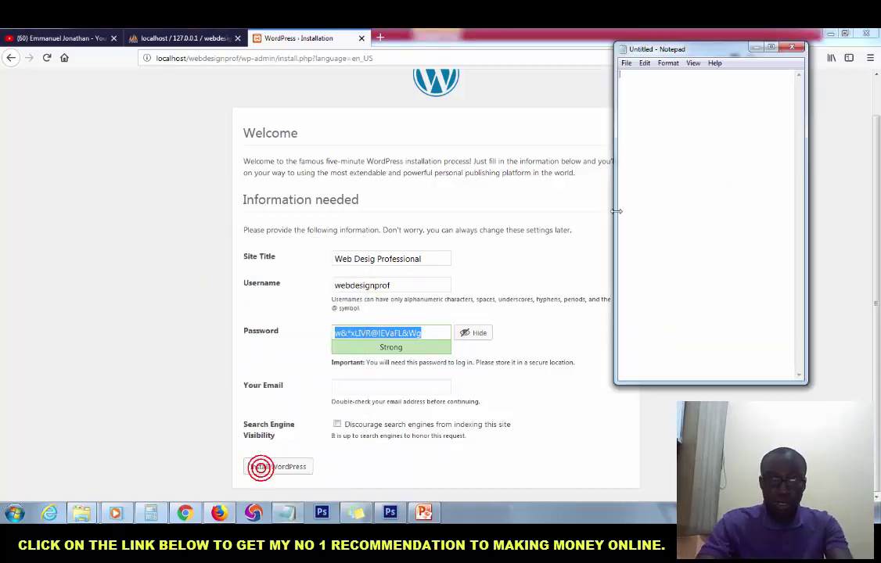
key(ctrl+v)
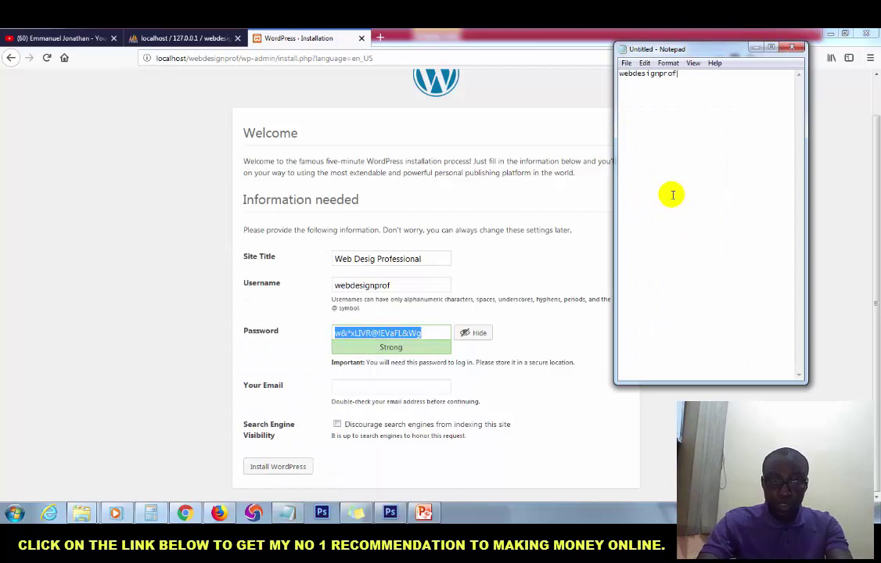
Copy the generated password from the installation form into the Notepad document below the username, and return to the form
click(407, 335)
key(ctrl+a)
key(ctrl+c)
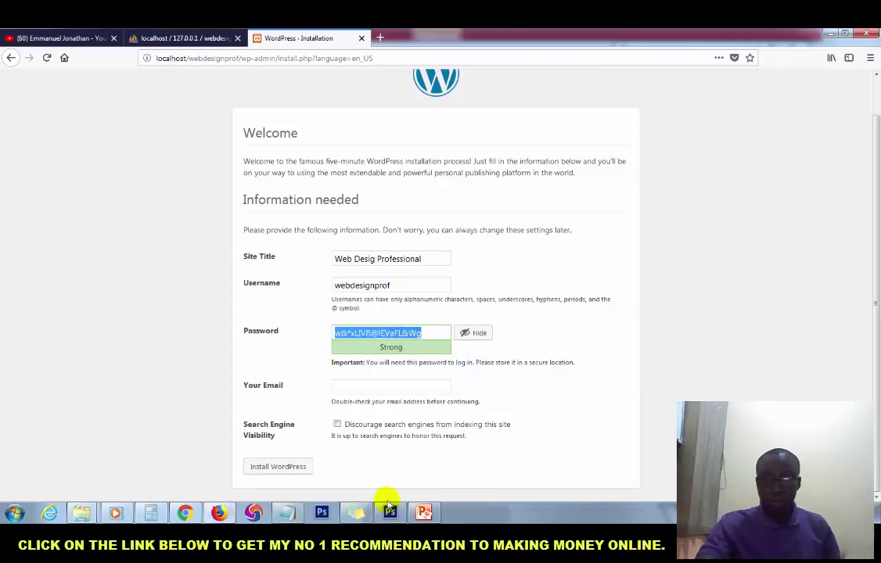
click(288, 512)
click(701, 86)
key(ctrl+v)
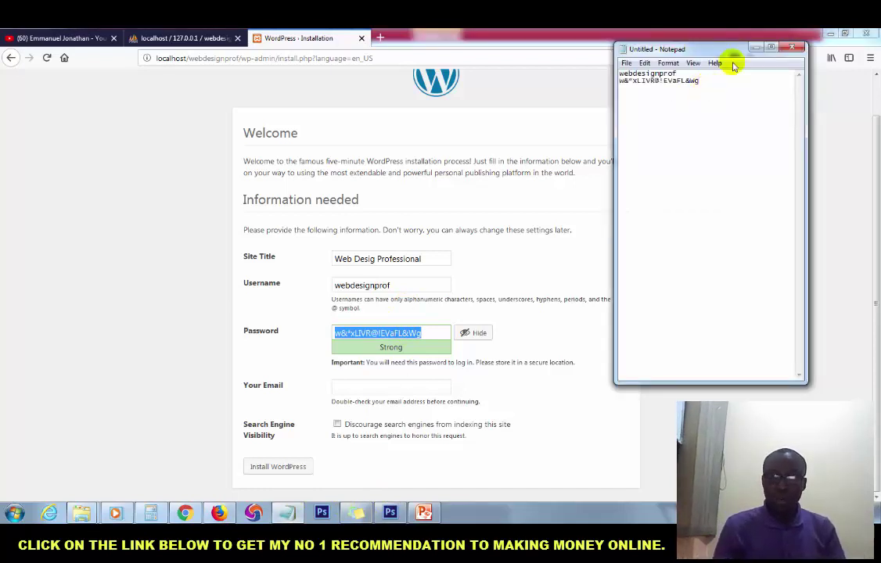
click(150, 261)
click(149, 258)
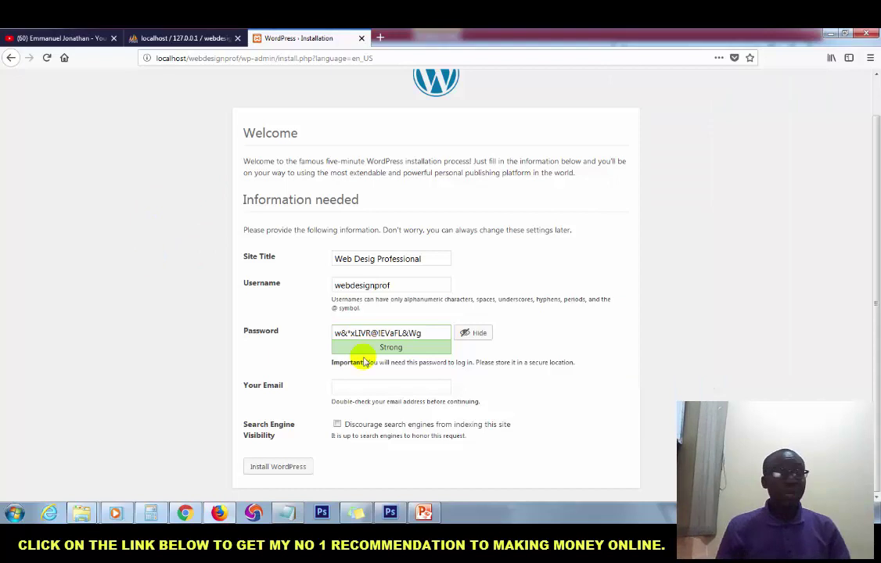
Fill in the administrator's e-mail address on the installation form, keeping the generated password
click(356, 385)
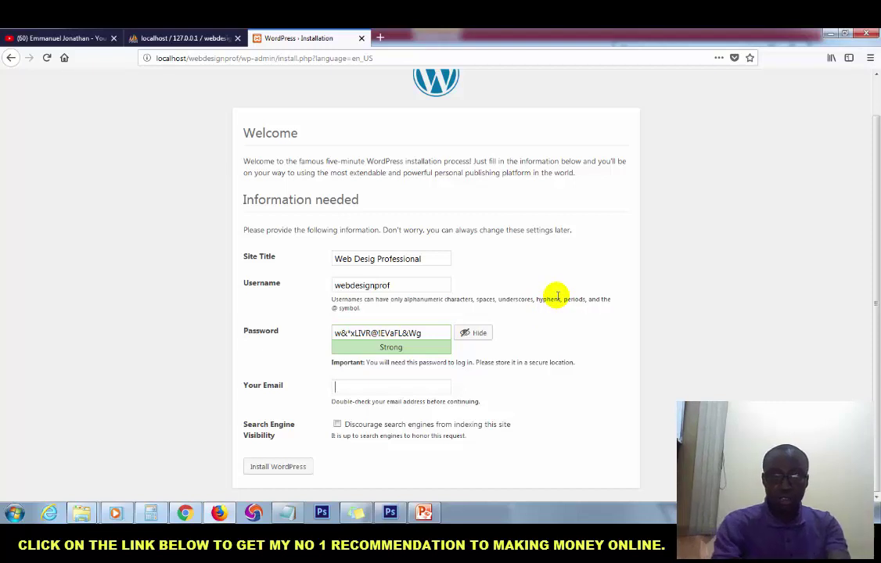
triple_click(436, 334)
click(389, 332)
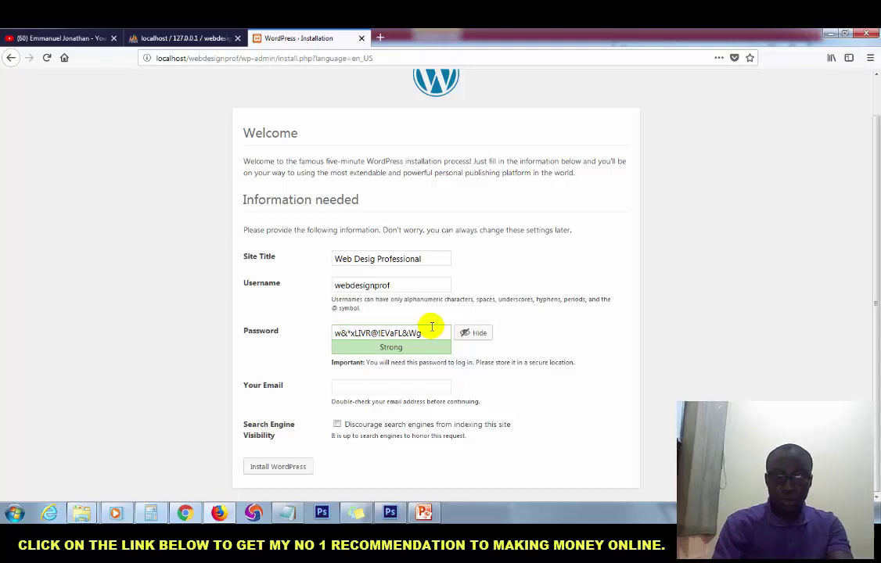
click(369, 383)
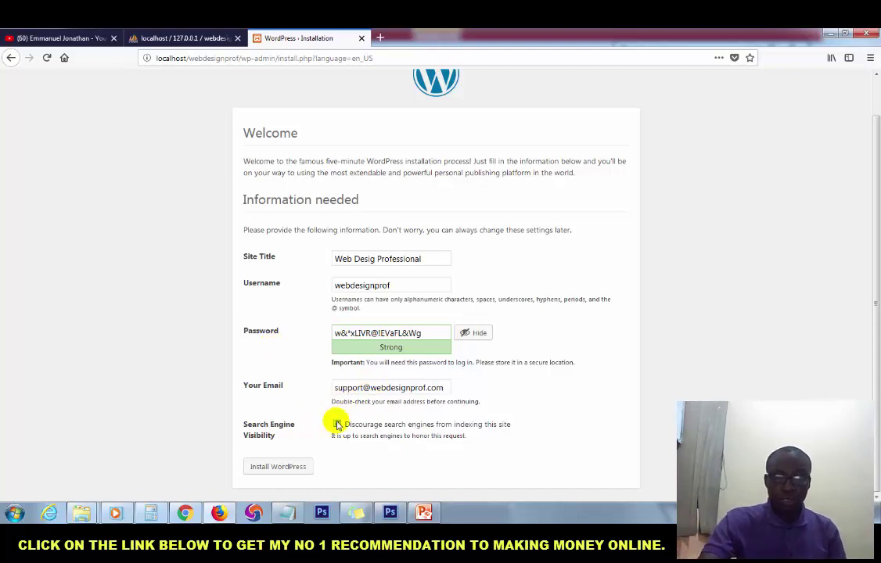
Install WordPress with search engines discouraged from indexing the site, and save the login in the browser
click(337, 424)
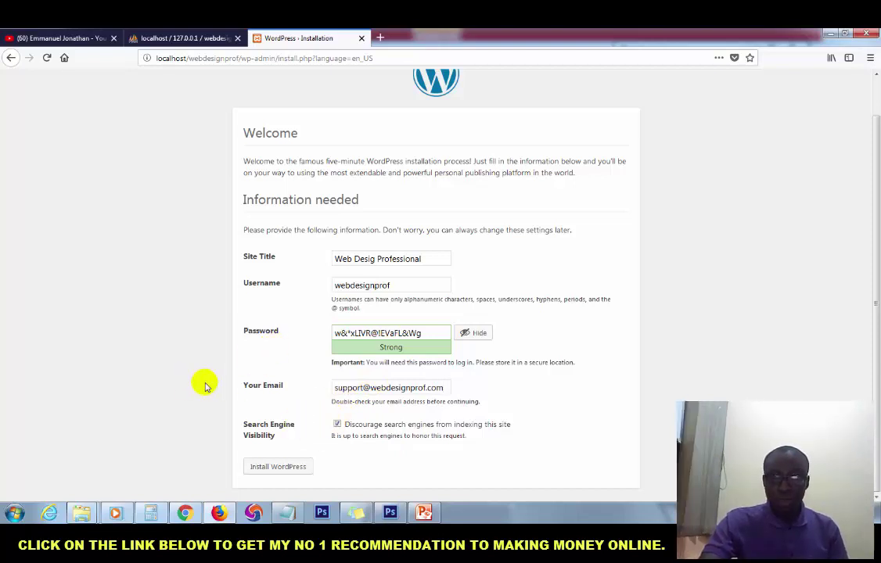
click(278, 468)
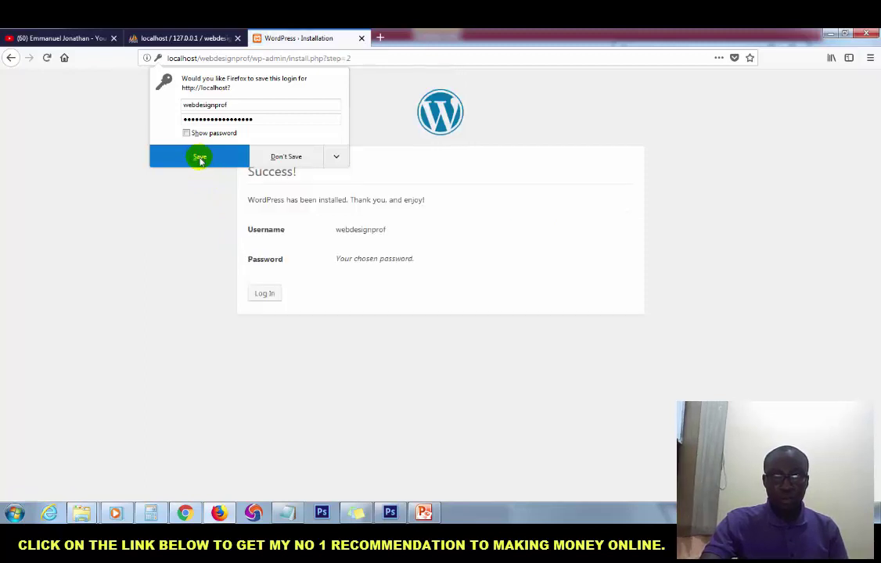
click(200, 158)
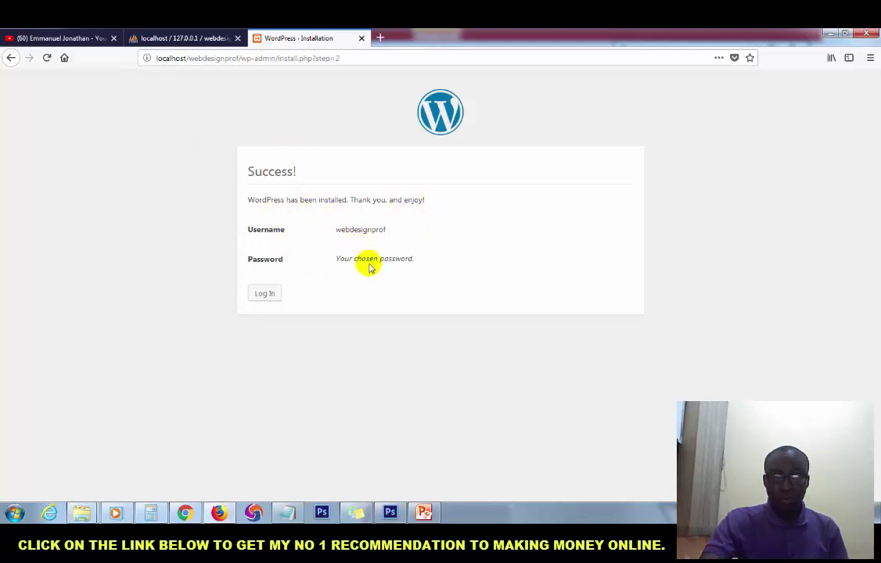
Log in to the new site with the saved credentials and Remember Me enabled, and look over the dashboard
click(264, 301)
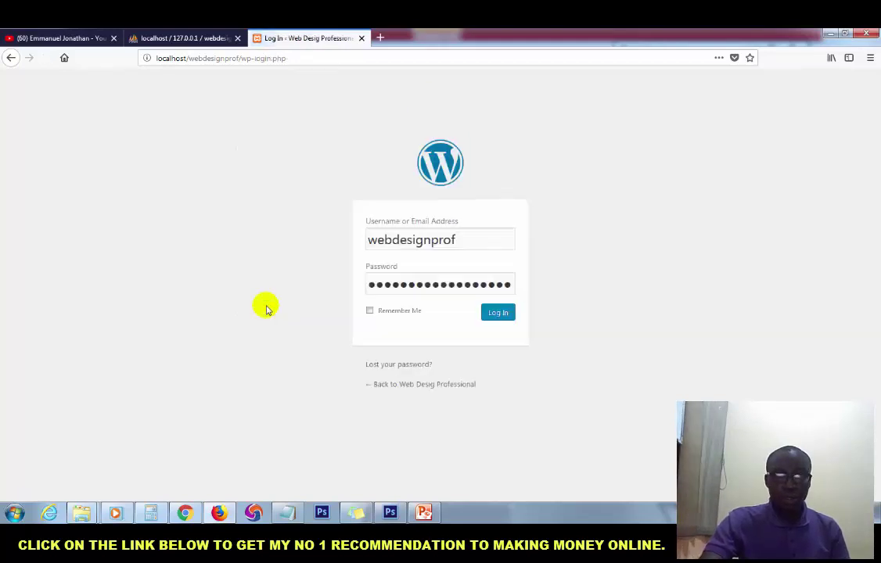
click(369, 310)
click(491, 312)
click(492, 314)
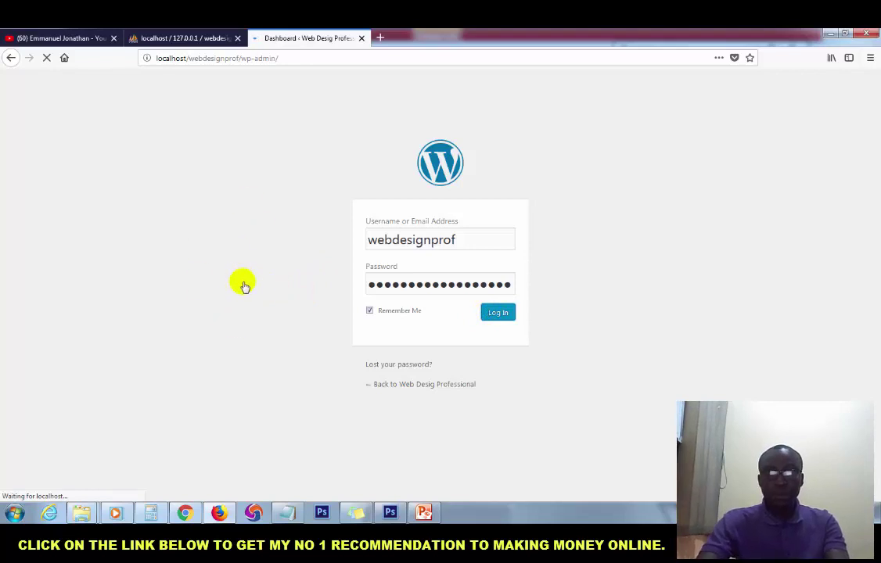
scroll(332, 341, down, 3)
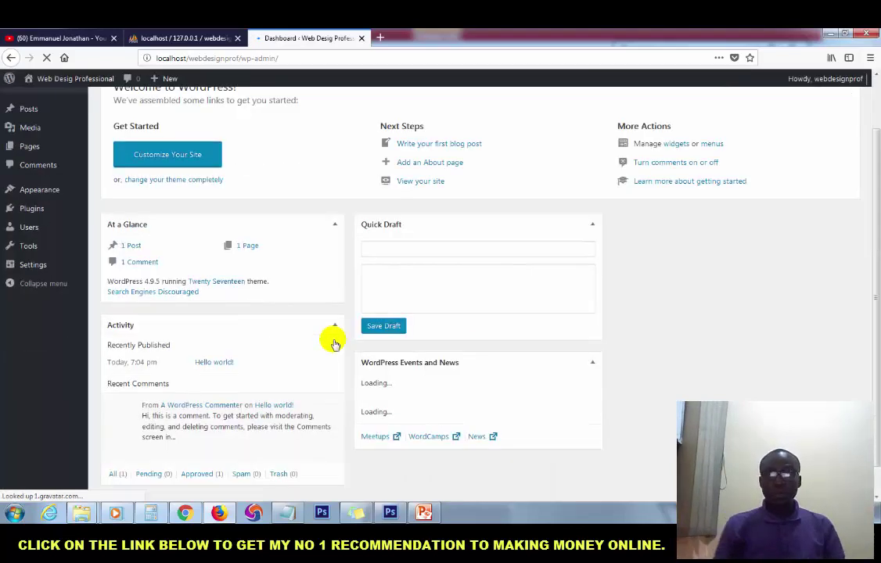
scroll(352, 365, up, 1)
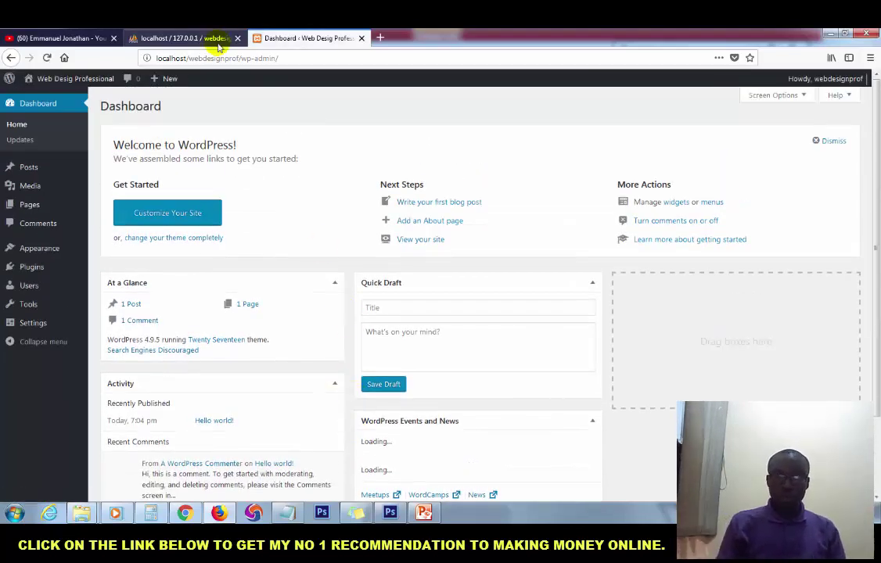
Copy the site's base address localhost/webdesignprof from the dashboard's URL and open it in a new browser tab
drag(239, 59, 153, 59)
key(ctrl+c)
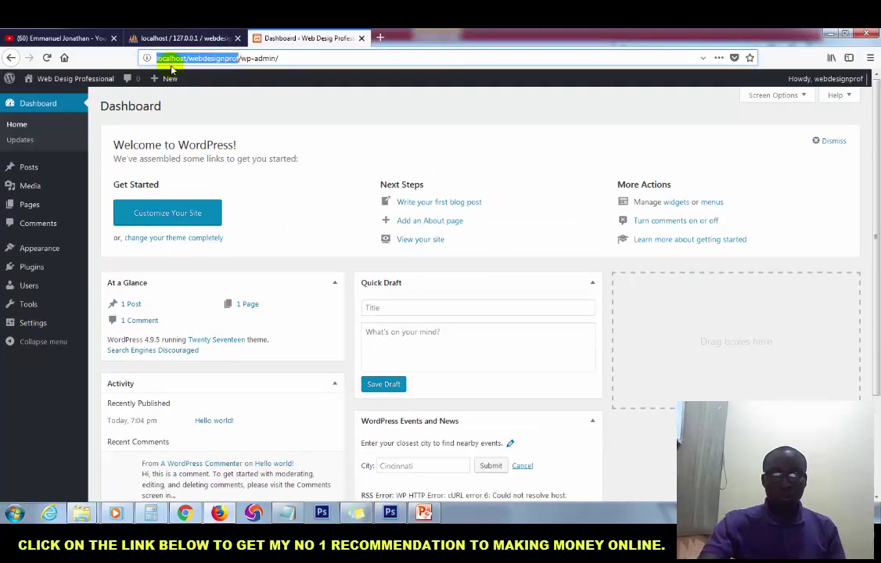
click(380, 37)
click(373, 59)
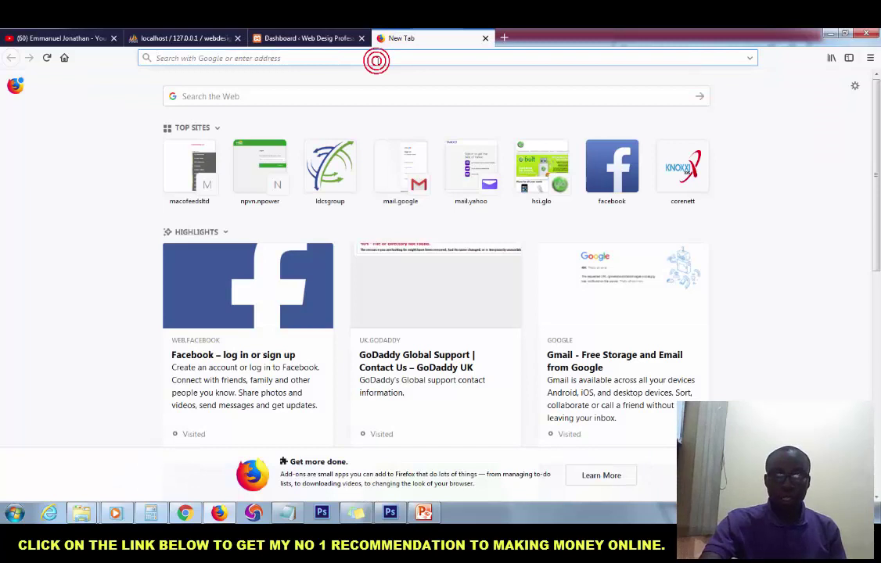
key(ctrl+v)
key(Return)
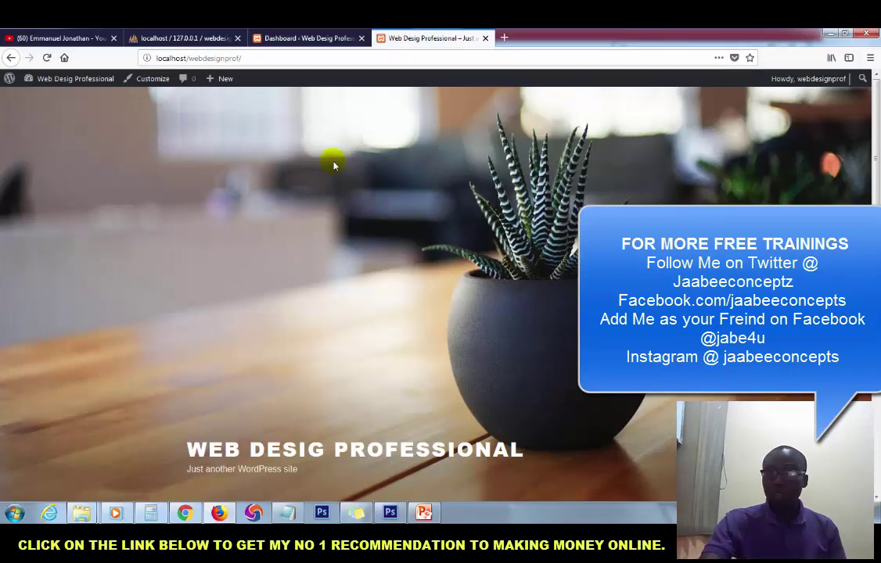
Look over the new site's front page down to its footer, comparing it with the dashboard, and switch to the YouTube channel's videos page
scroll(426, 237, down, 5)
scroll(227, 294, down, 3)
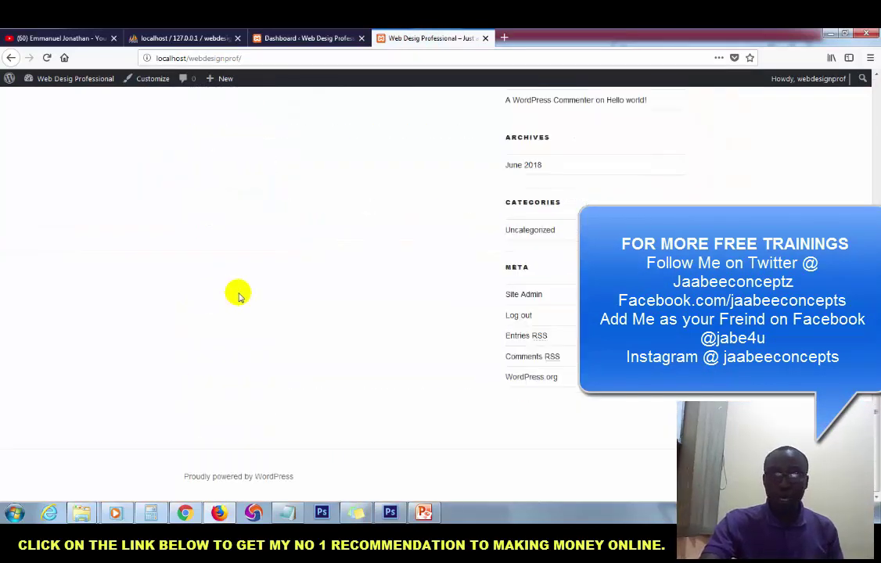
scroll(332, 341, up, 10)
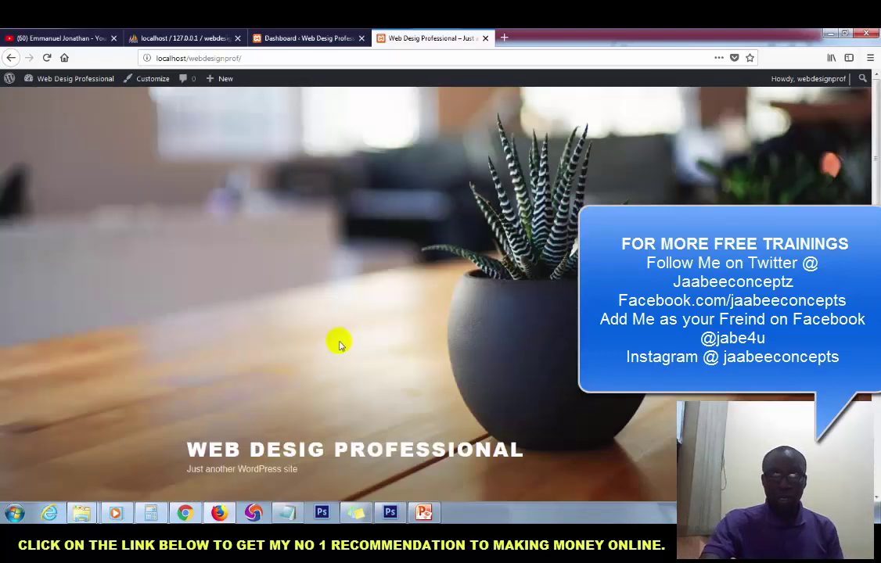
click(289, 45)
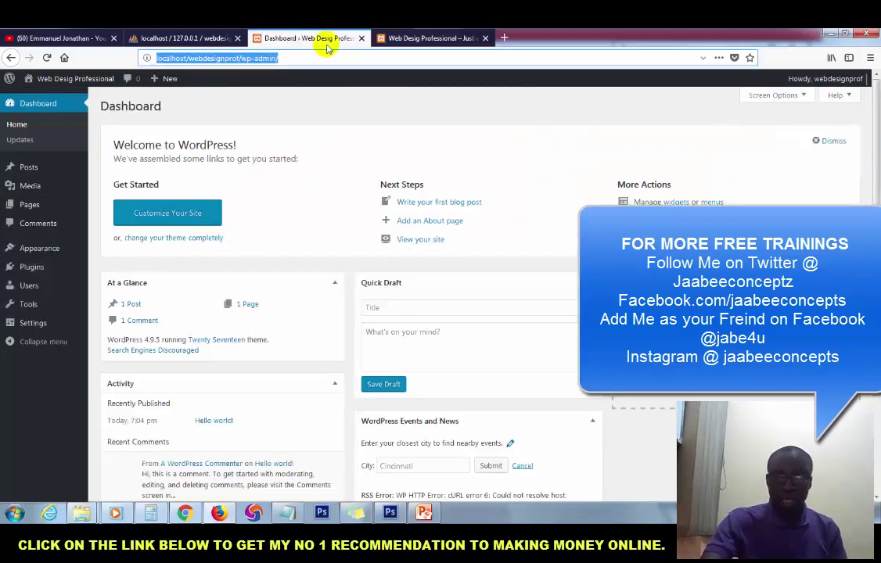
click(429, 39)
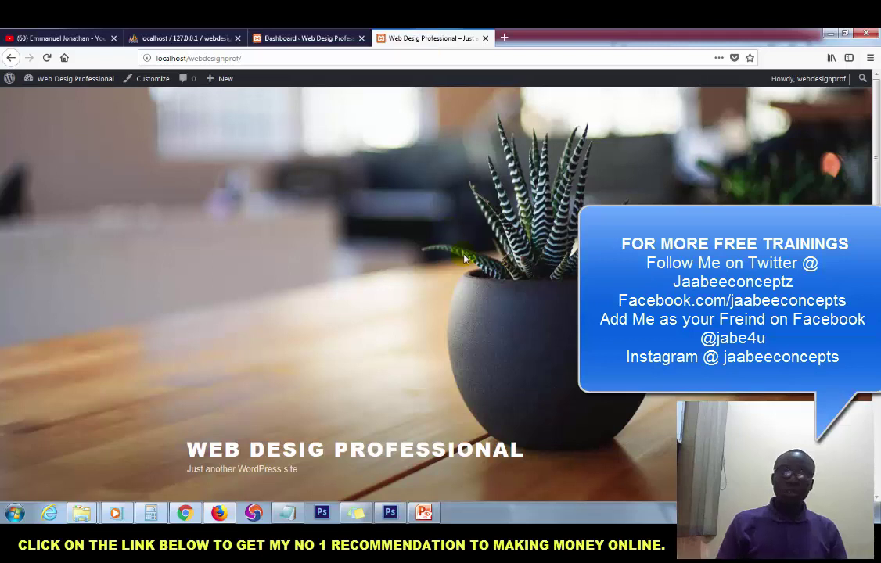
scroll(465, 272, down, 8)
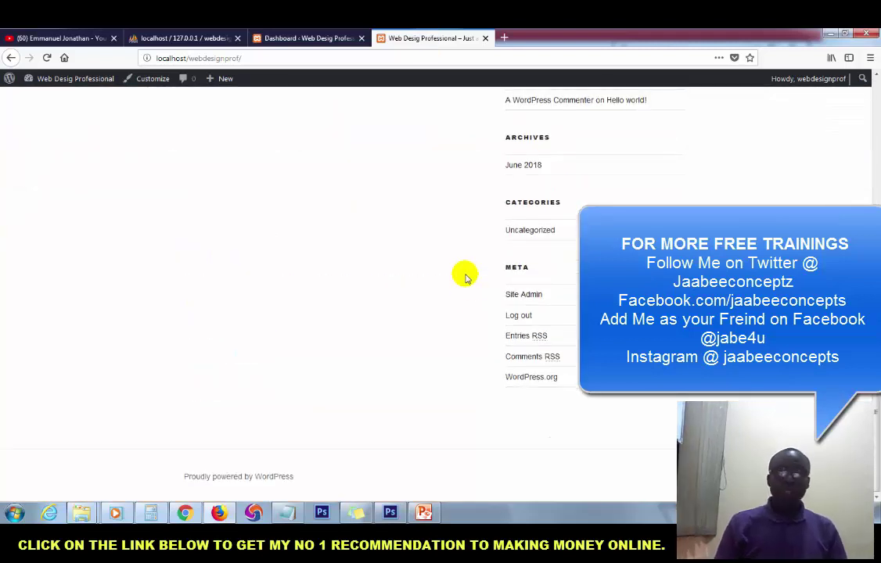
scroll(465, 278, up, 5)
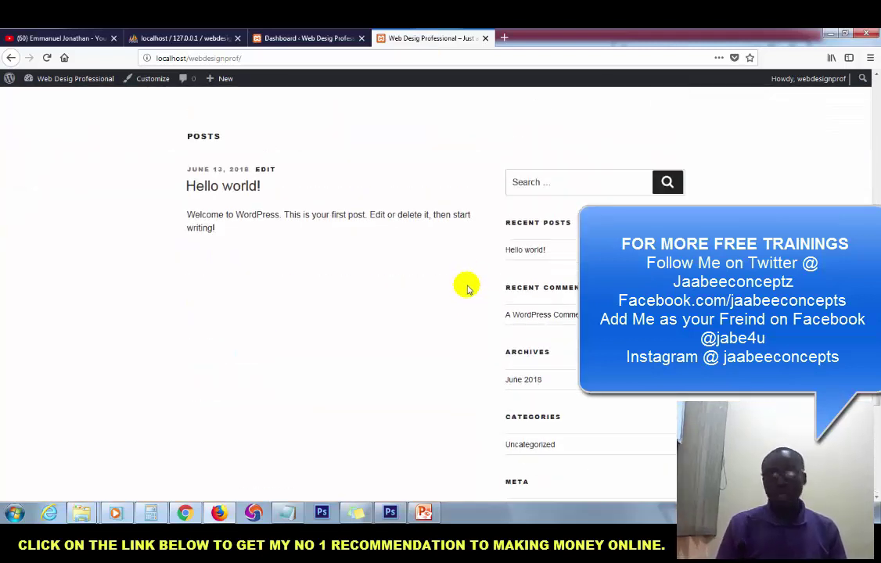
scroll(466, 288, up, 5)
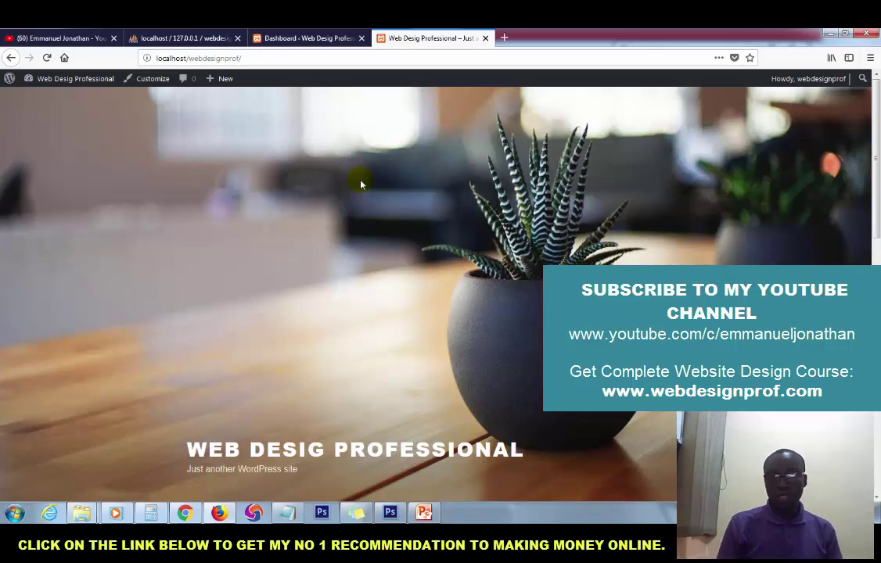
click(71, 37)
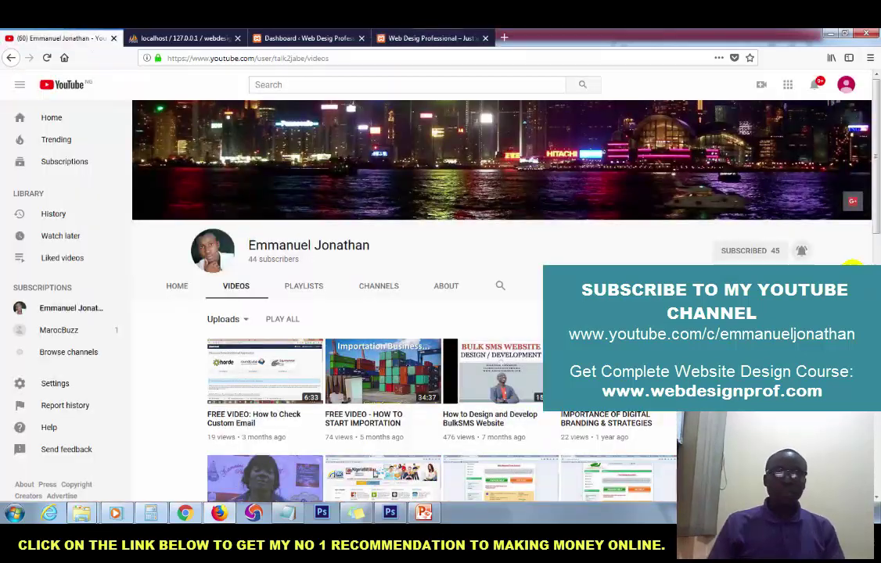